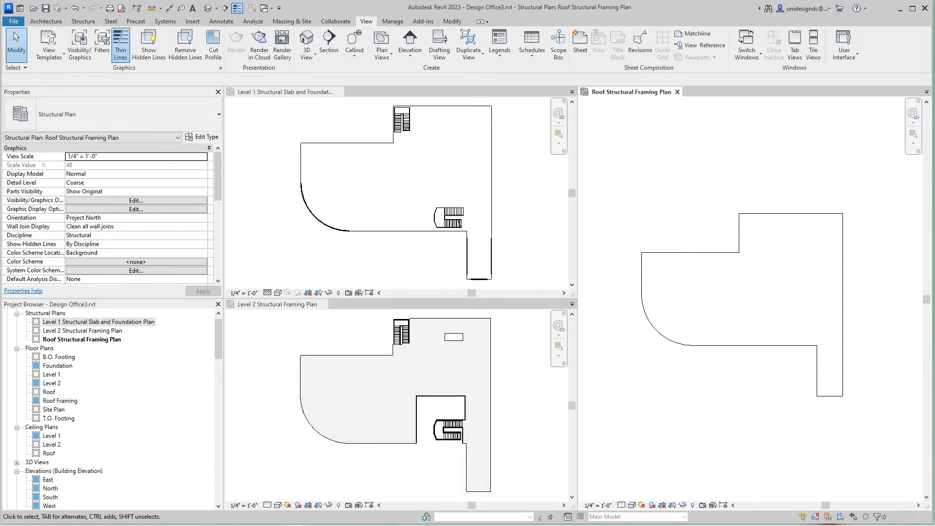
Step: Pan and zoom the tiled plans, activating Level 2 framing, then the Level 1 slab plan
{"action": "scroll", "coordinate": [441, 249], "scroll_direction": "down", "scroll_amount": 1}
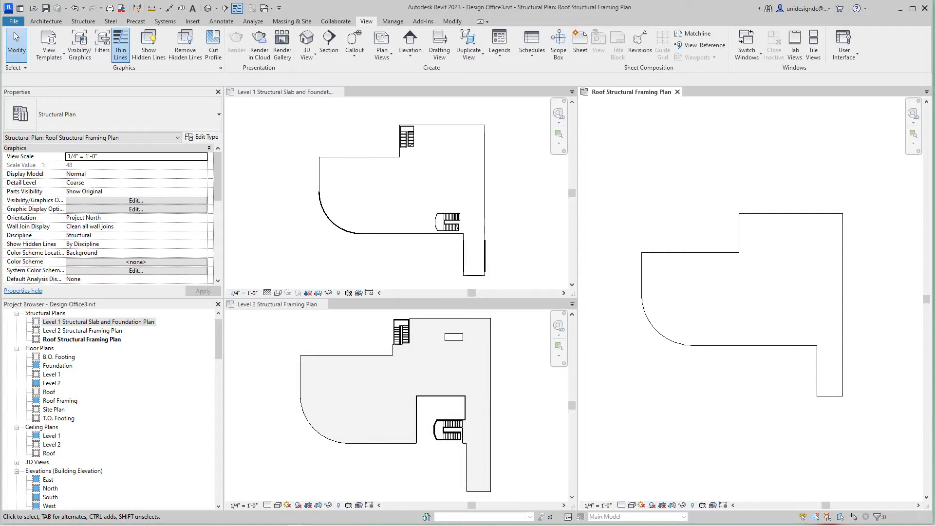
{"action": "middle_click_drag", "start_coordinate": [399, 195], "coordinate": [363, 174]}
{"action": "scroll", "coordinate": [388, 167], "scroll_direction": "down", "scroll_amount": 2}
{"action": "scroll", "coordinate": [377, 353], "scroll_direction": "up", "scroll_amount": 2}
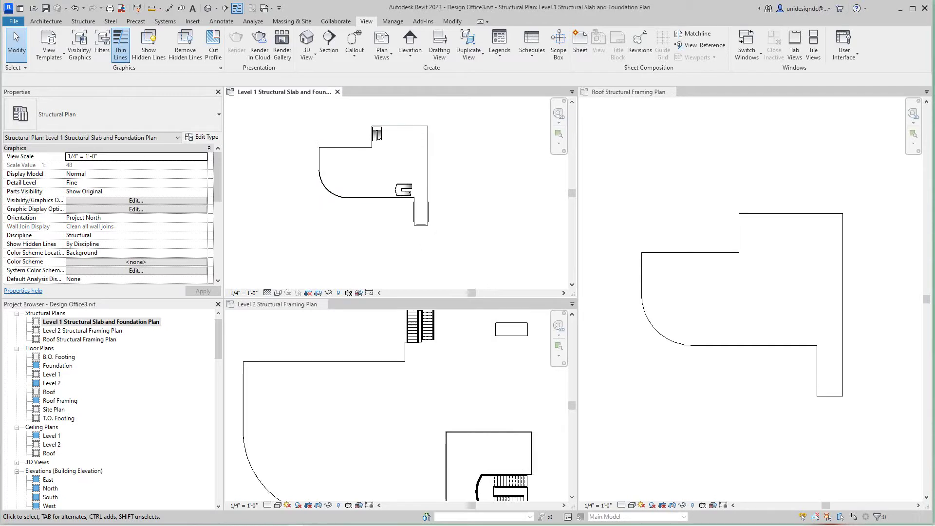
{"action": "left_click", "coordinate": [375, 337]}
{"action": "scroll", "coordinate": [375, 337], "scroll_direction": "down", "scroll_amount": 1}
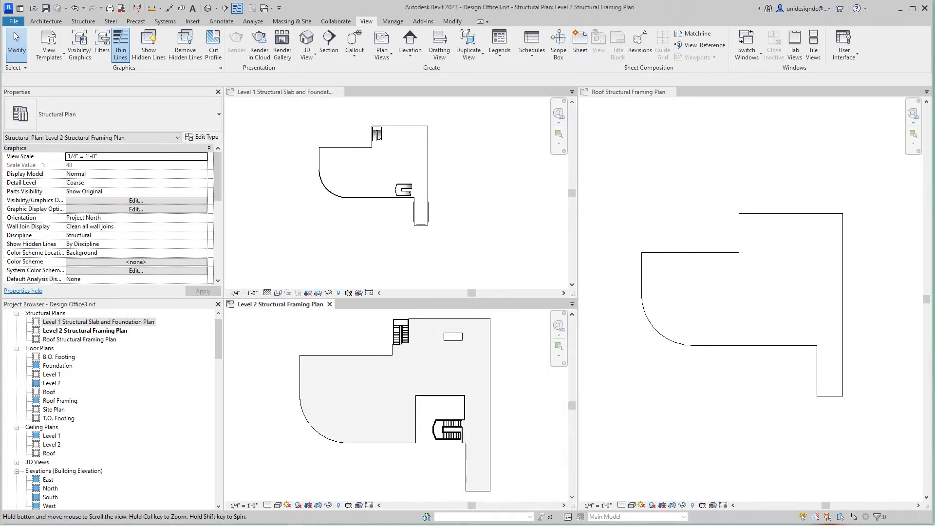
{"action": "scroll", "coordinate": [424, 428], "scroll_direction": "up", "scroll_amount": 1}
{"action": "scroll", "coordinate": [454, 385], "scroll_direction": "down", "scroll_amount": 2}
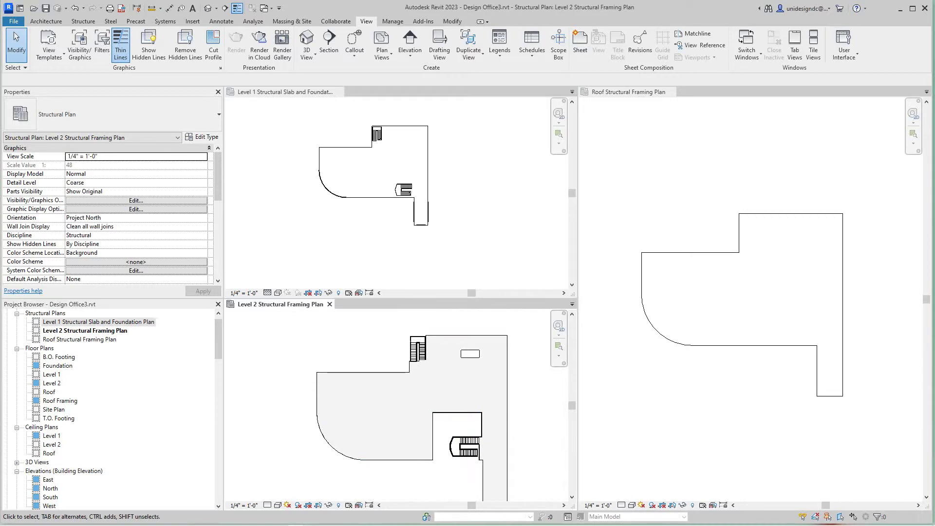
{"action": "scroll", "coordinate": [310, 201], "scroll_direction": "up", "scroll_amount": 2}
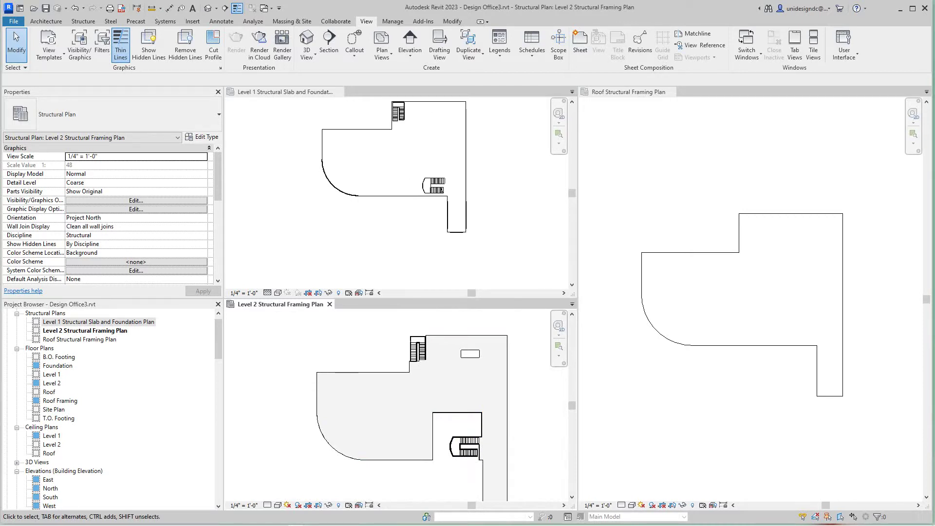
{"action": "left_click", "coordinate": [310, 202]}
{"action": "scroll", "coordinate": [299, 114], "scroll_direction": "up", "scroll_amount": 2}
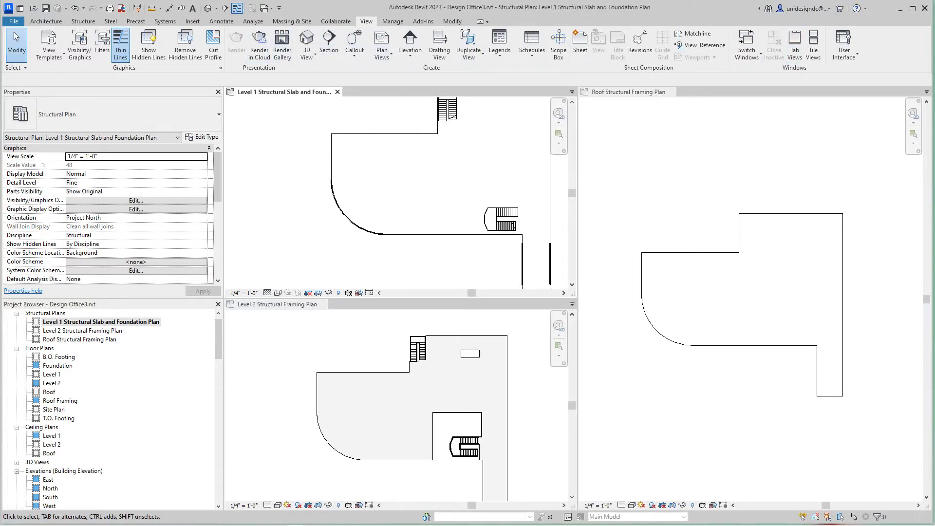
Step: Zoom-fit the Level 1 slab plan with ZF and combine the three plans into tabbed views
{"action": "key", "text": "z"}
{"action": "key", "text": "f"}
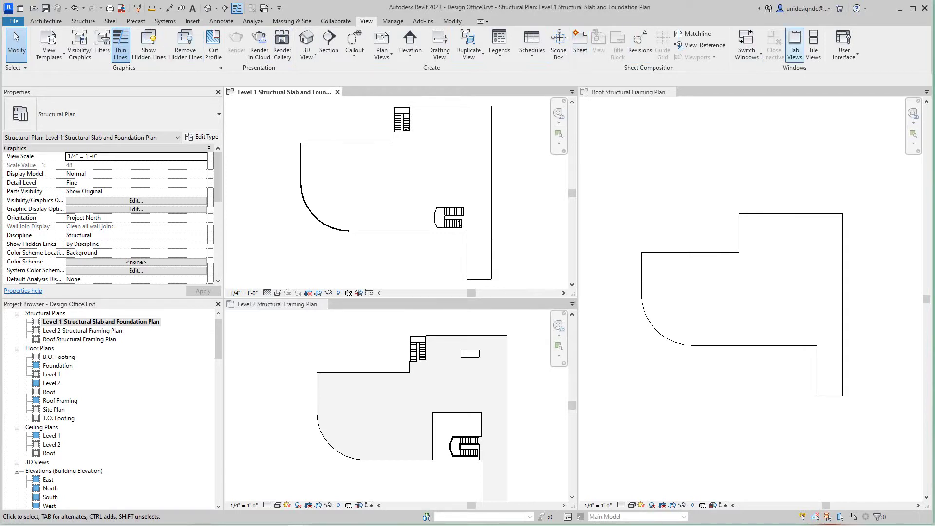
{"action": "left_click", "coordinate": [794, 44]}
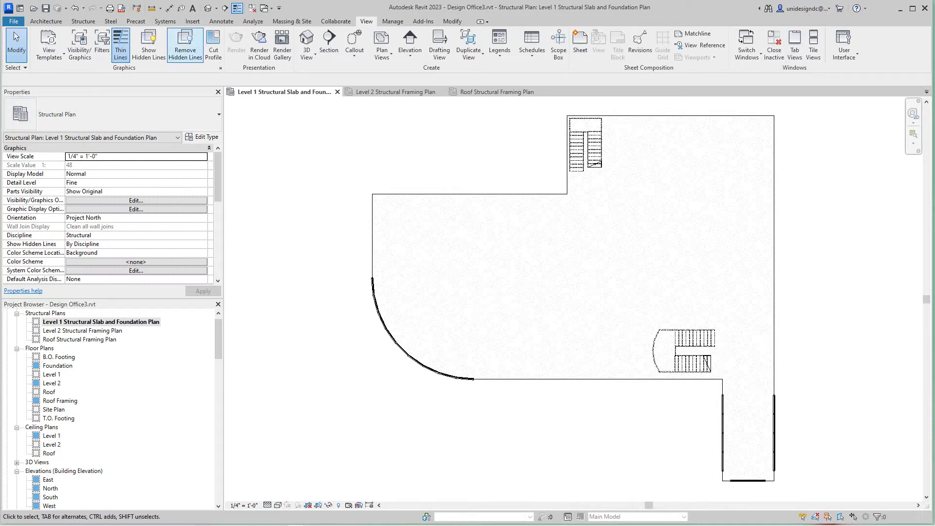
{"action": "left_click", "coordinate": [193, 21]}
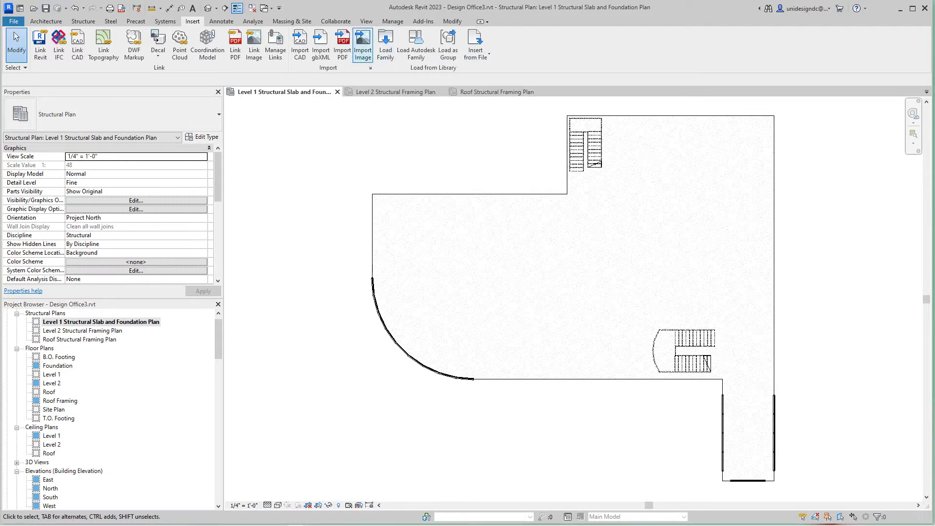
Step: Open Load Autodesk Family and browse to the 67 Structural Columns families
{"action": "left_click", "coordinate": [416, 45]}
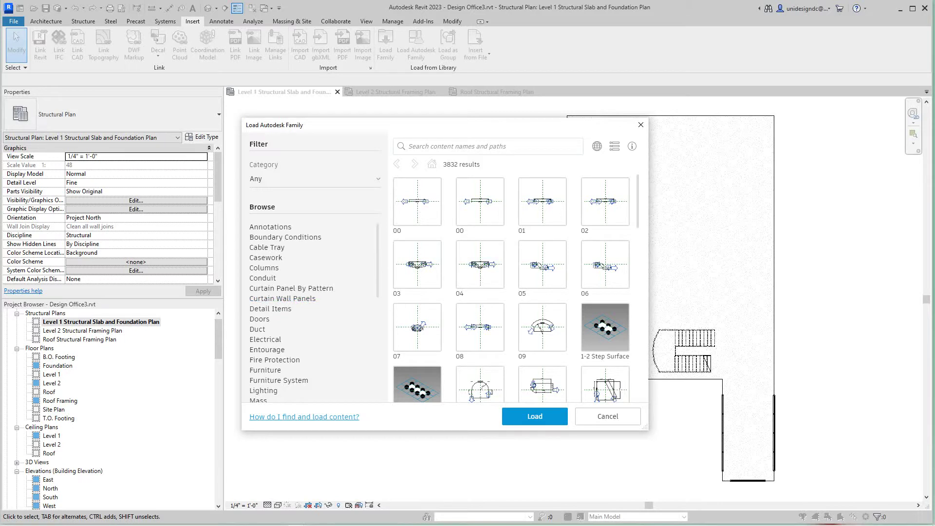
{"action": "scroll", "coordinate": [280, 311], "scroll_direction": "down", "scroll_amount": 5}
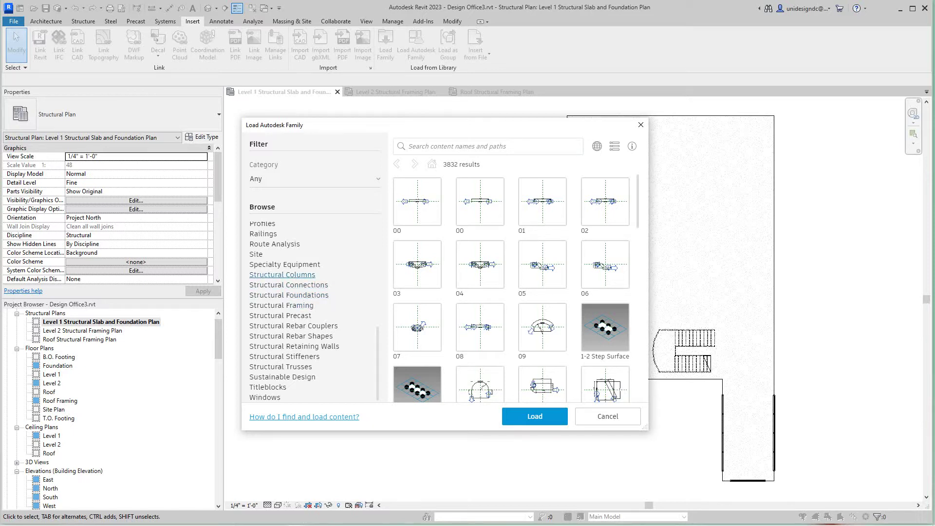
{"action": "left_click", "coordinate": [282, 274]}
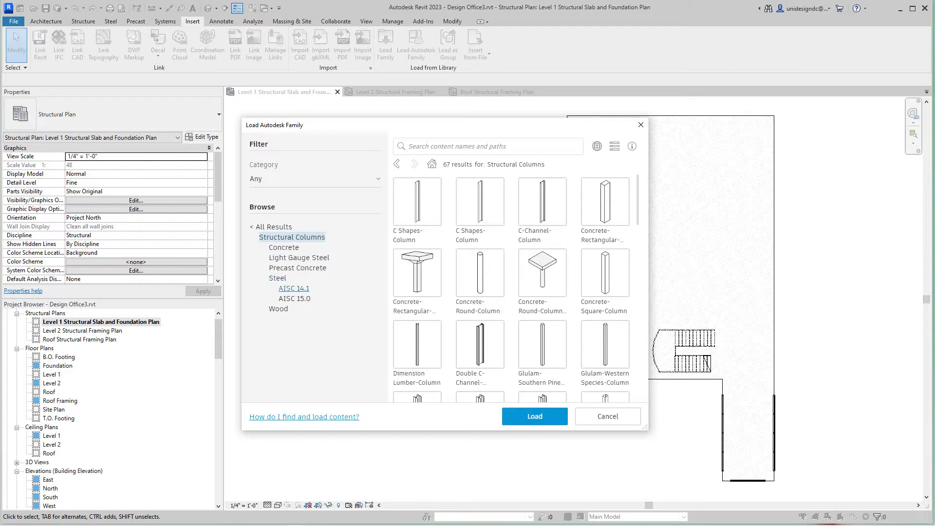
Step: Filter the column families to Steel and tick the HSS Square-Column family
{"action": "left_click", "coordinate": [277, 278]}
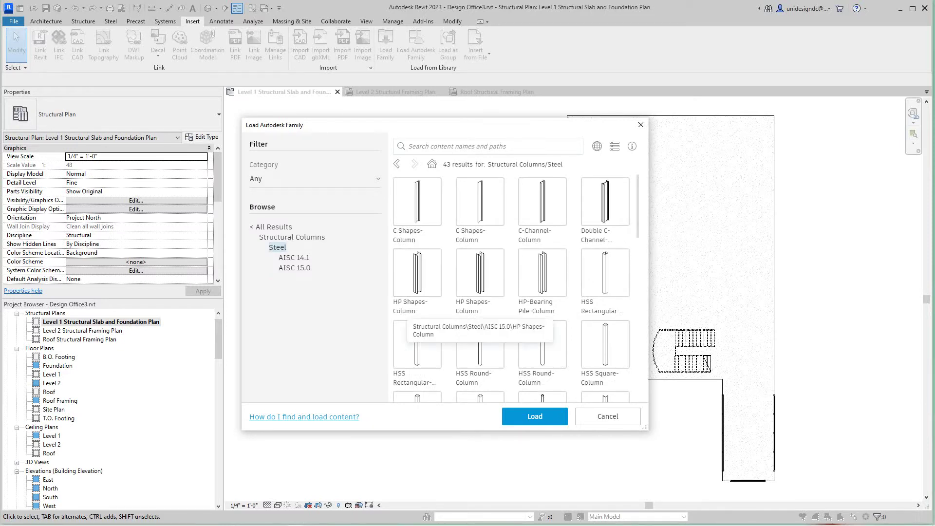
{"action": "scroll", "coordinate": [516, 288], "scroll_direction": "down", "scroll_amount": 4}
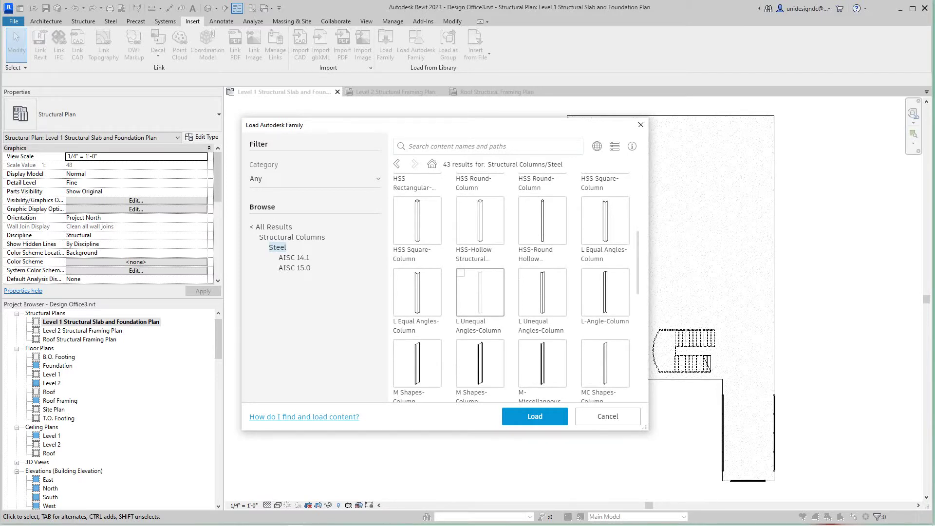
{"action": "scroll", "coordinate": [480, 292], "scroll_direction": "down", "scroll_amount": 4}
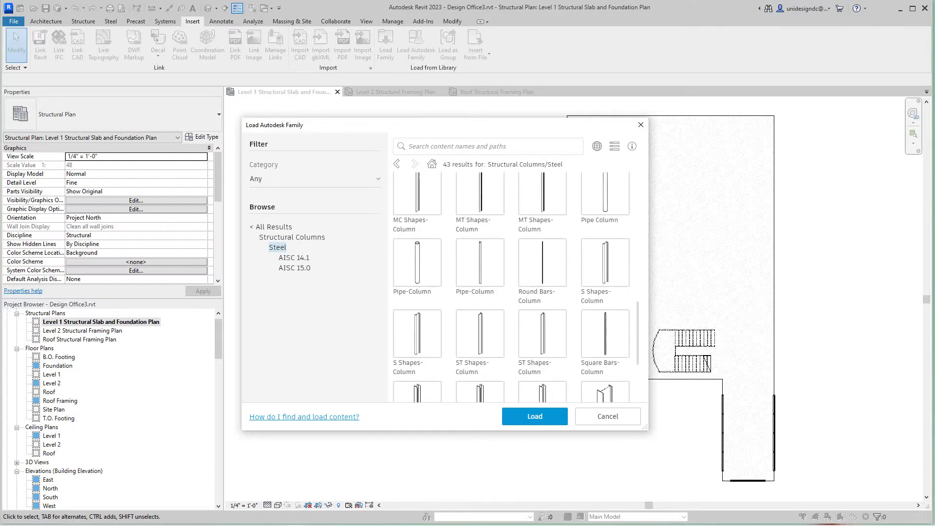
{"action": "scroll", "coordinate": [480, 284], "scroll_direction": "down", "scroll_amount": 3}
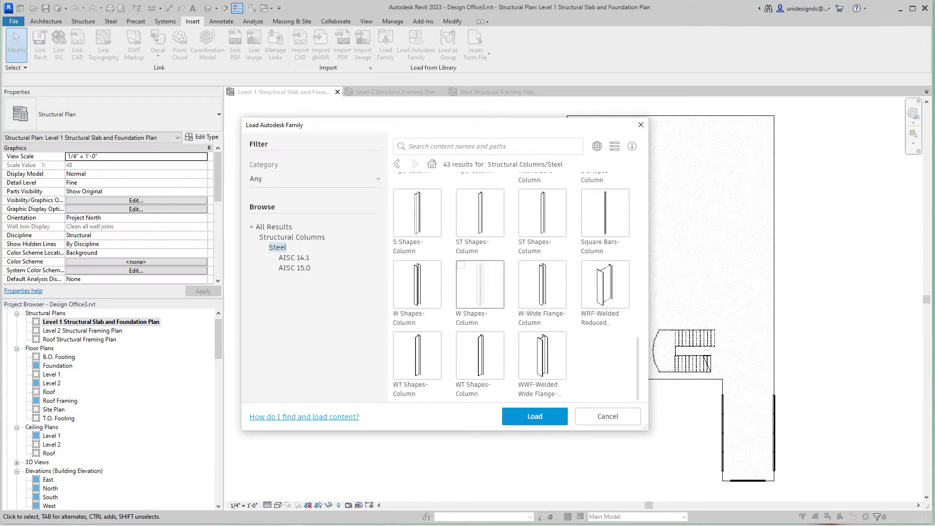
{"action": "scroll", "coordinate": [480, 284], "scroll_direction": "up", "scroll_amount": 6}
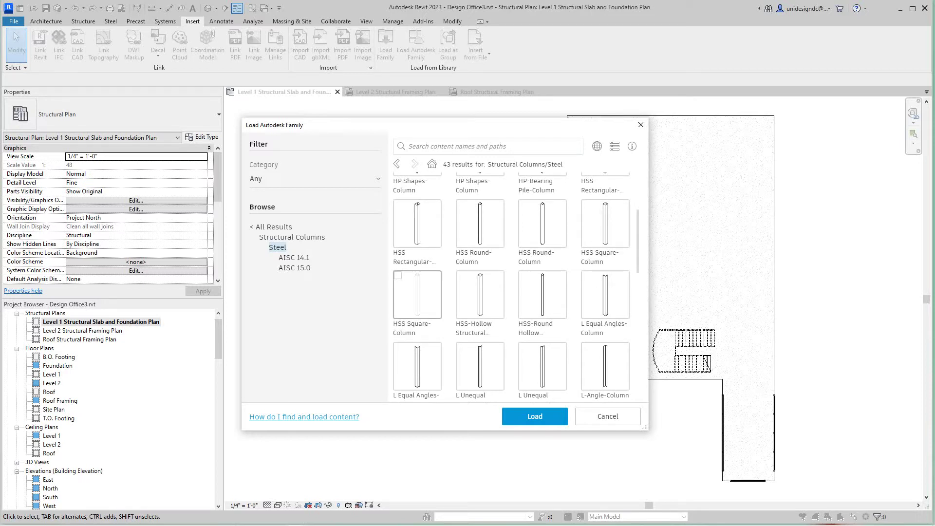
{"action": "left_click", "coordinate": [397, 276]}
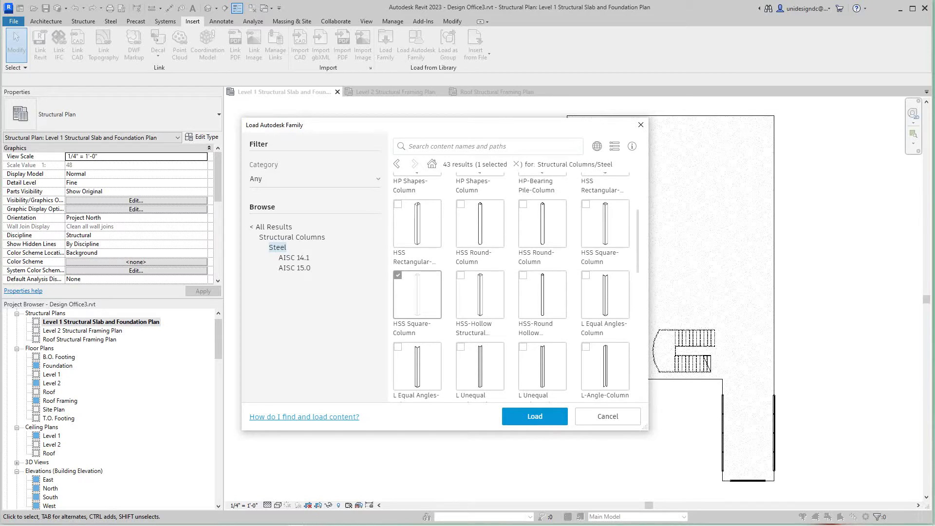
Step: Load the HSS Square-Column family with only its HSS6X6X3/8 type
{"action": "left_click", "coordinate": [535, 416]}
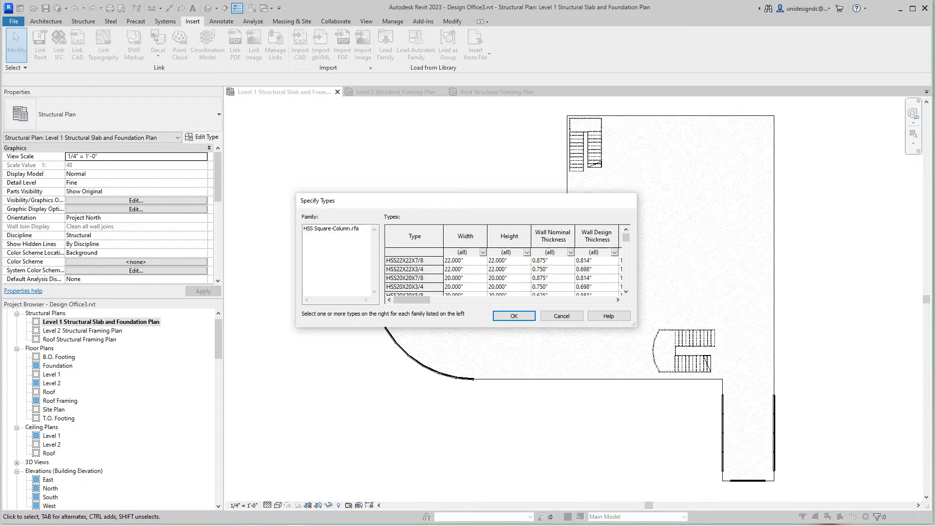
{"action": "scroll", "coordinate": [502, 275], "scroll_direction": "down", "scroll_amount": 2}
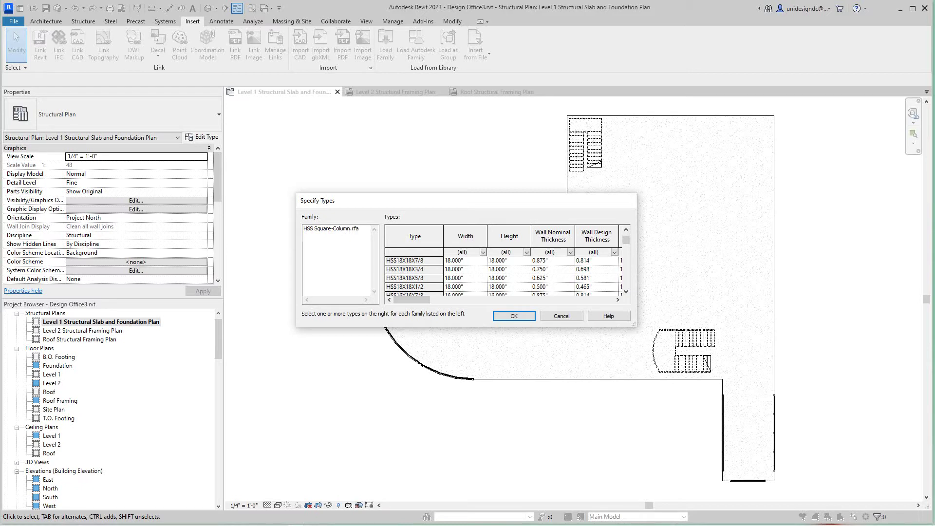
{"action": "scroll", "coordinate": [502, 275], "scroll_direction": "up", "scroll_amount": 2}
{"action": "scroll", "coordinate": [502, 275], "scroll_direction": "up", "scroll_amount": 1}
{"action": "scroll", "coordinate": [501, 275], "scroll_direction": "down", "scroll_amount": 6}
{"action": "scroll", "coordinate": [501, 275], "scroll_direction": "up", "scroll_amount": 10}
{"action": "scroll", "coordinate": [501, 275], "scroll_direction": "down", "scroll_amount": 15}
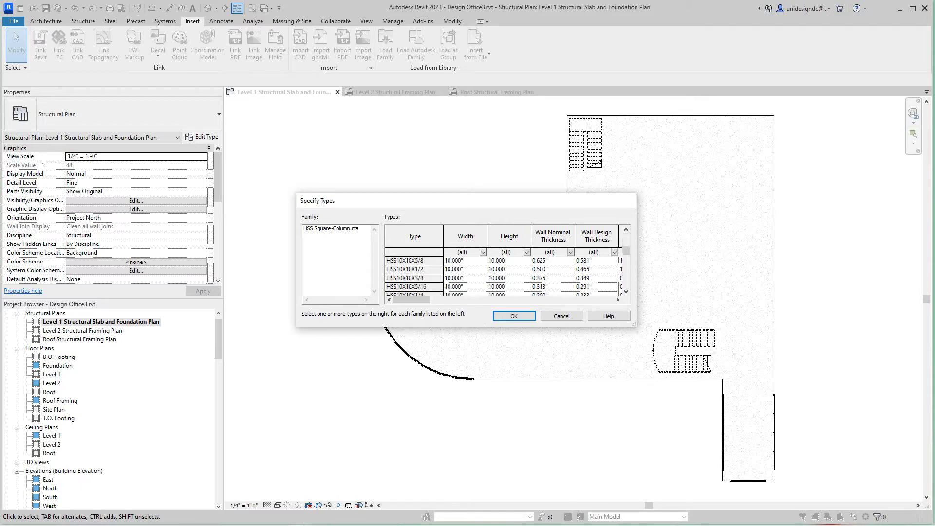
{"action": "scroll", "coordinate": [502, 276], "scroll_direction": "down", "scroll_amount": 5}
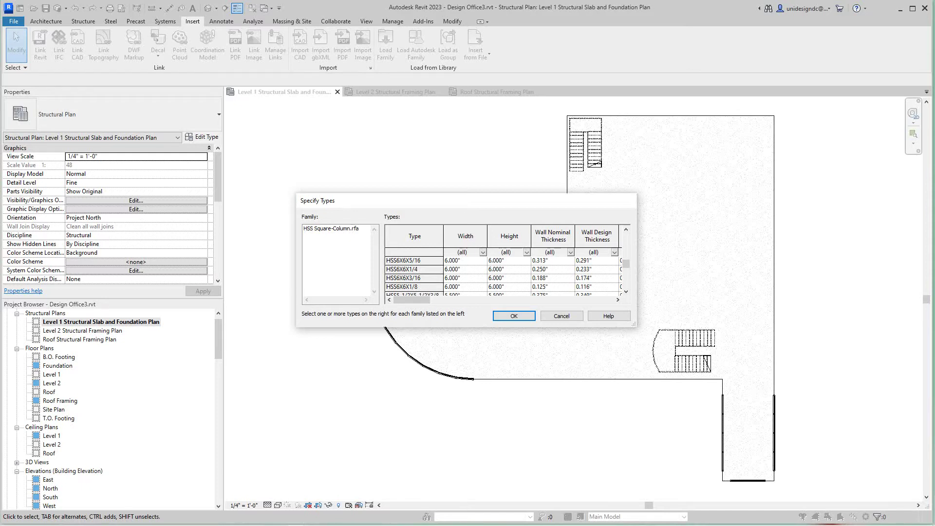
{"action": "scroll", "coordinate": [502, 276], "scroll_direction": "down", "scroll_amount": 1}
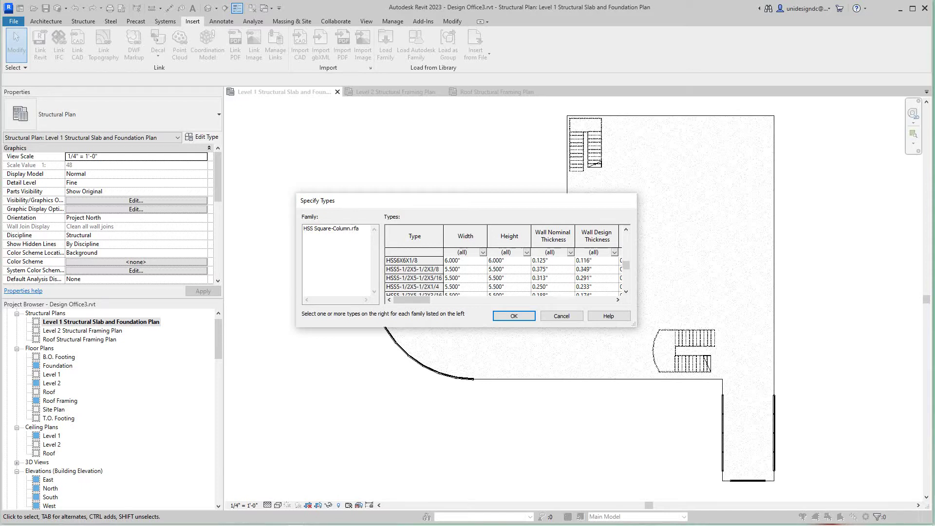
{"action": "scroll", "coordinate": [501, 275], "scroll_direction": "up", "scroll_amount": 1}
{"action": "scroll", "coordinate": [501, 275], "scroll_direction": "up", "scroll_amount": 2}
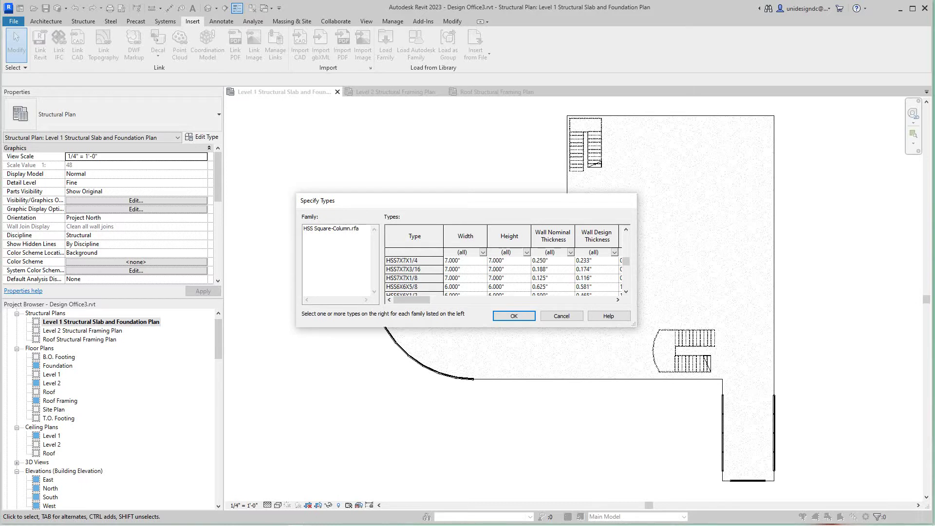
{"action": "scroll", "coordinate": [501, 275], "scroll_direction": "down", "scroll_amount": 1}
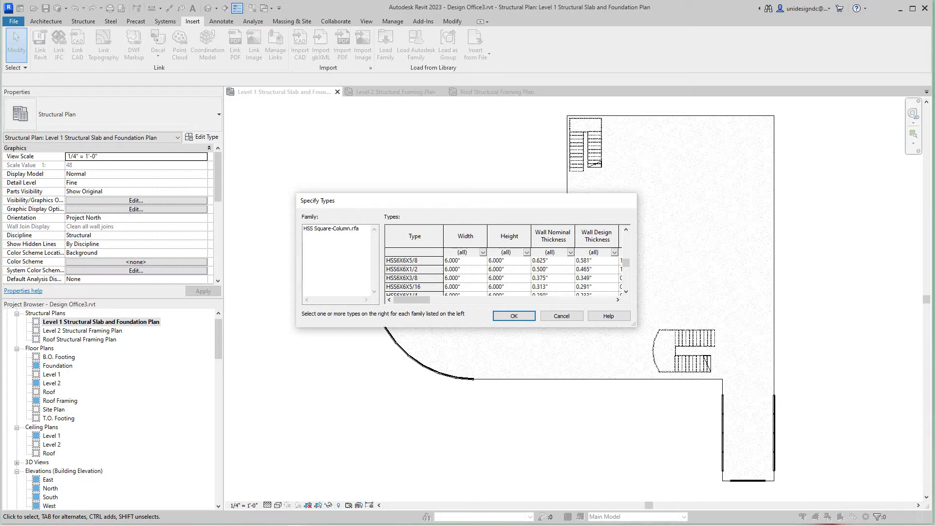
{"action": "left_click", "coordinate": [501, 278]}
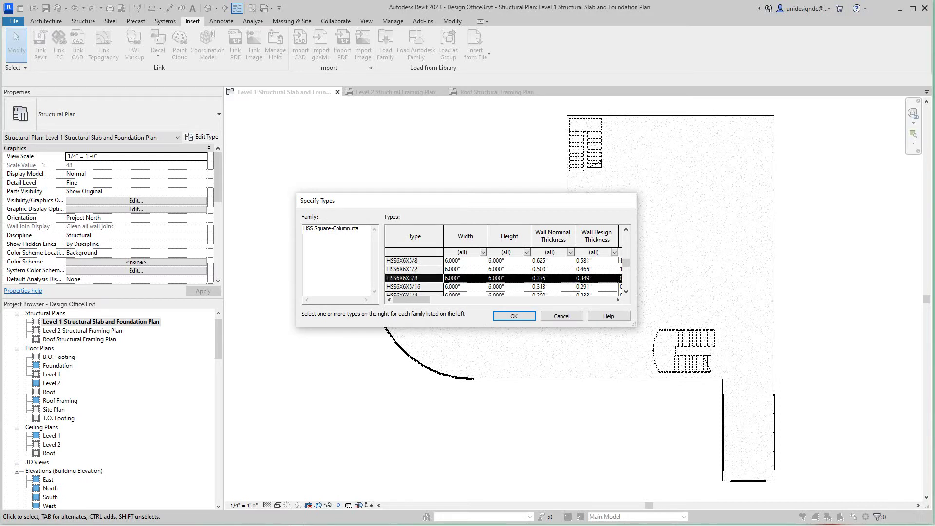
{"action": "left_click", "coordinate": [513, 315]}
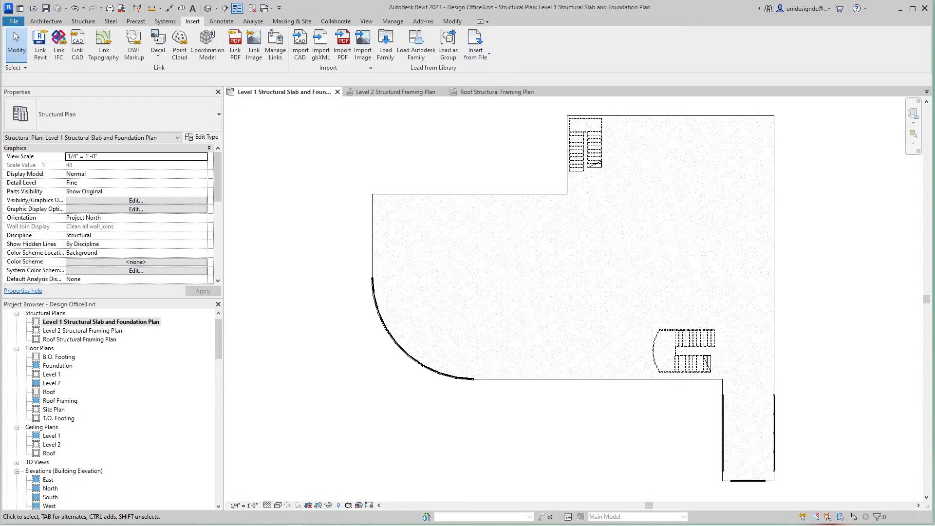
Step: Reopen the Autodesk family library and navigate to Structural Framing > Steel
{"action": "left_click", "coordinate": [416, 46]}
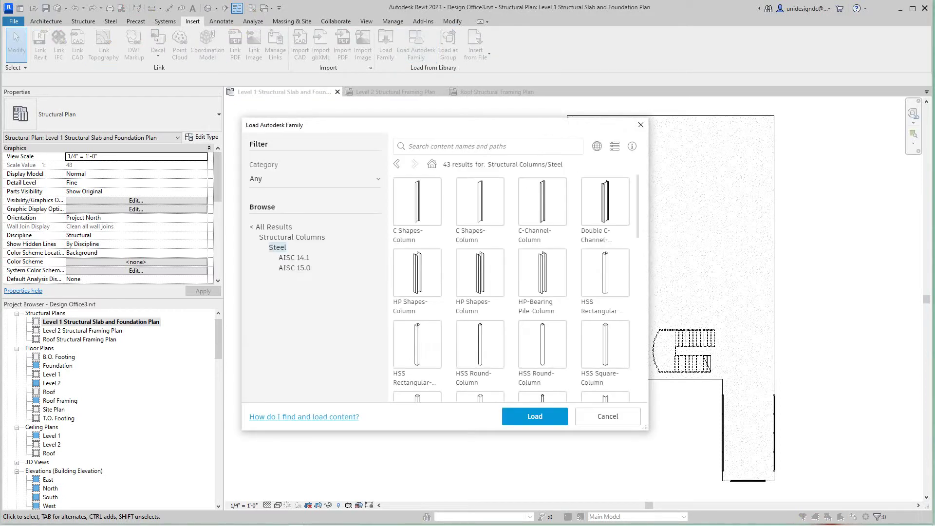
{"action": "left_click_drag", "start_coordinate": [341, 125], "coordinate": [322, 160]}
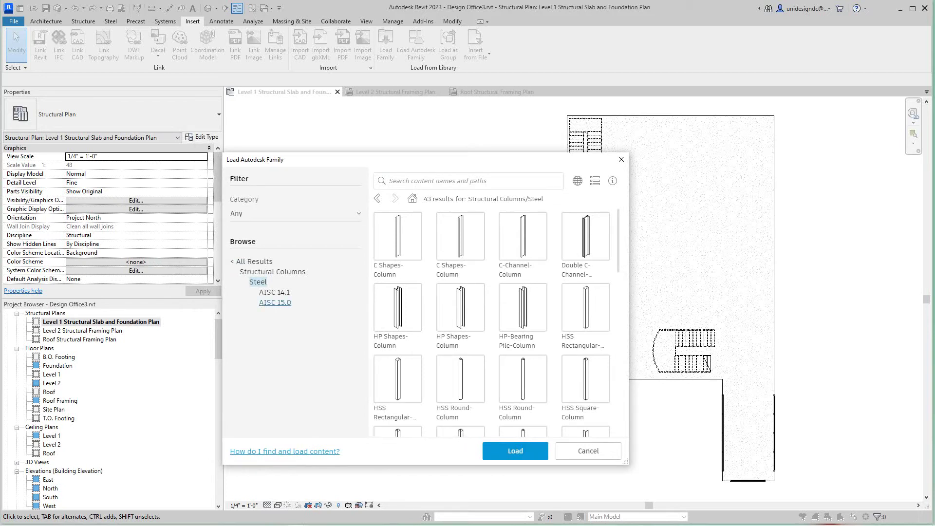
{"action": "left_click", "coordinate": [272, 271]}
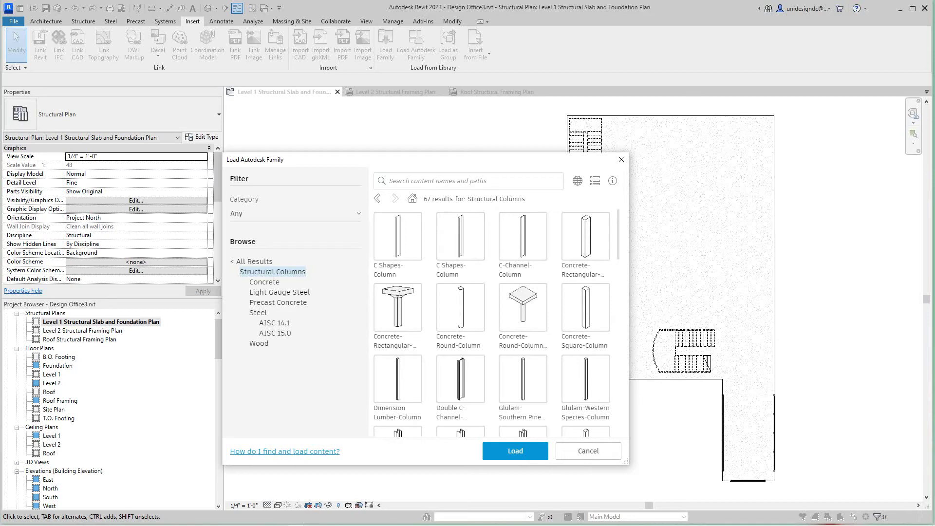
{"action": "left_click", "coordinate": [255, 262]}
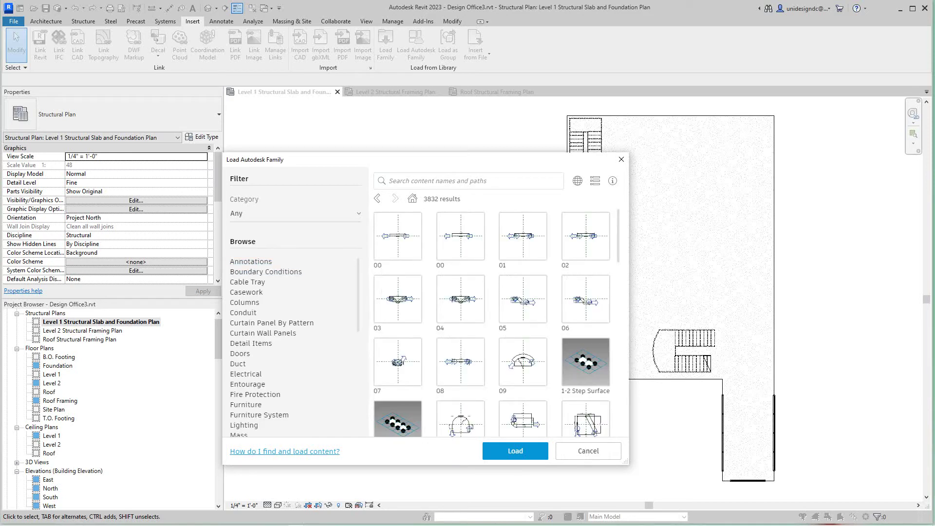
{"action": "scroll", "coordinate": [292, 348], "scroll_direction": "down", "scroll_amount": 5}
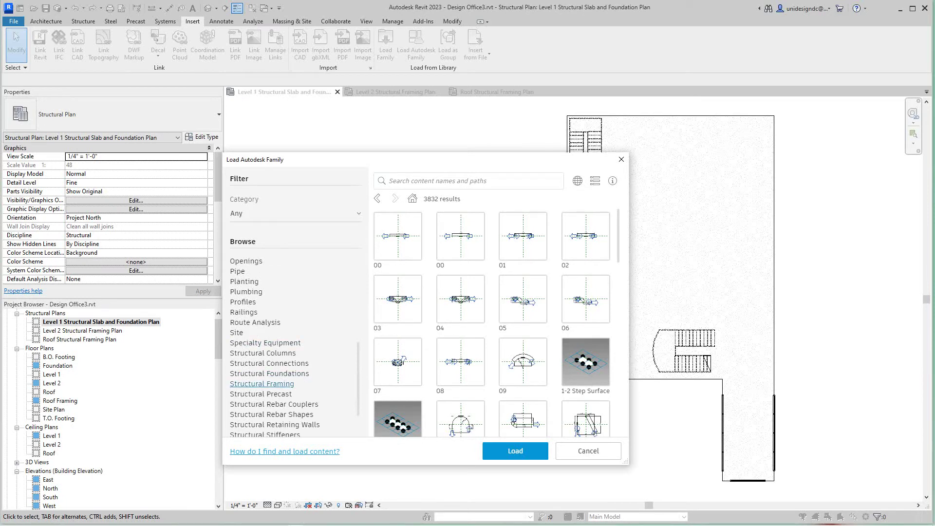
{"action": "left_click", "coordinate": [262, 384]}
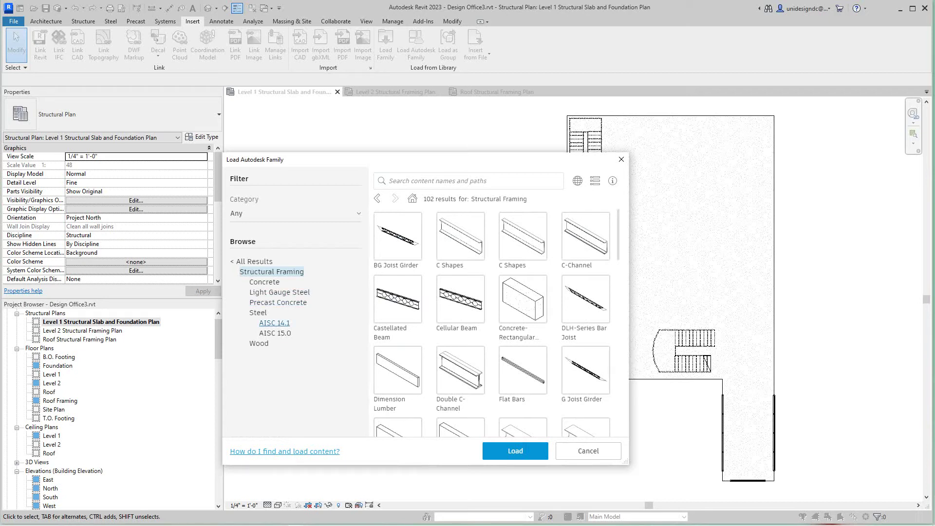
{"action": "left_click", "coordinate": [259, 312]}
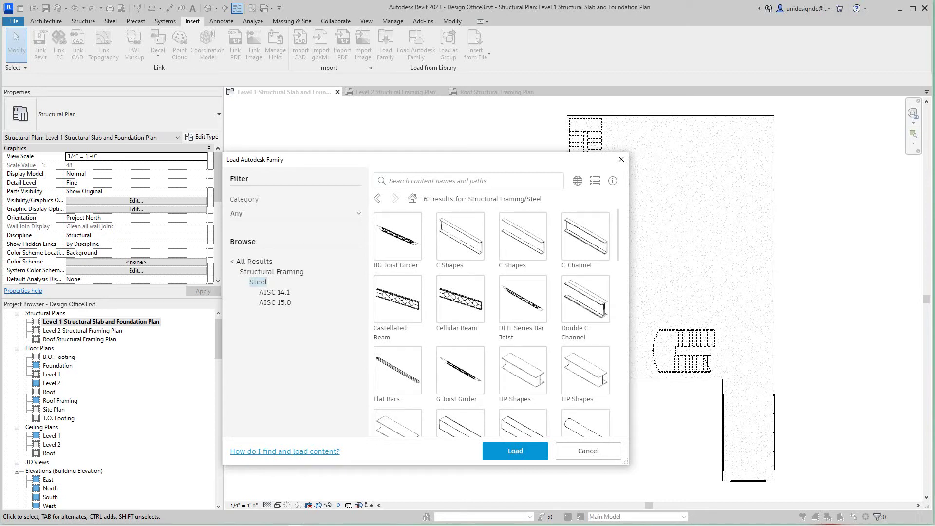
Step: Tick the K-Series Bar Joist-Angle Web and W-Wide Flange families for loading
{"action": "scroll", "coordinate": [492, 321], "scroll_direction": "down", "scroll_amount": 5}
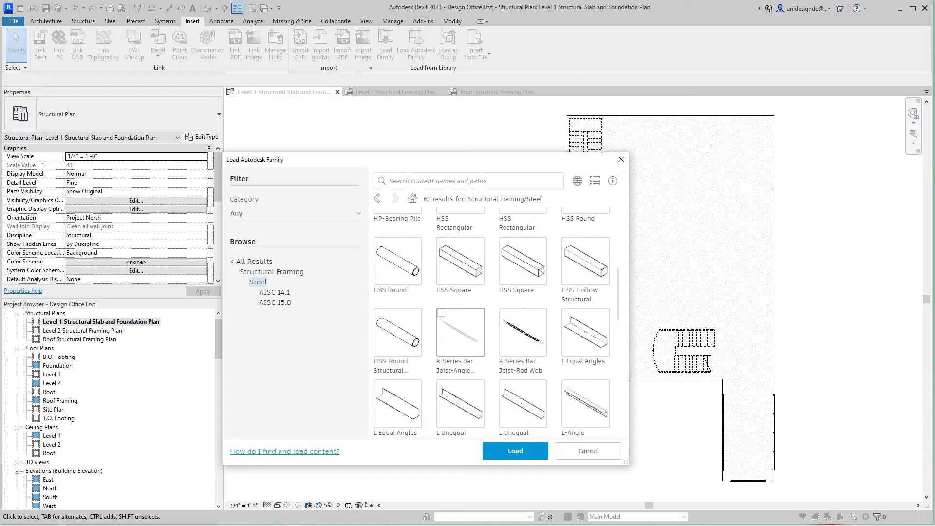
{"action": "left_click", "coordinate": [441, 312]}
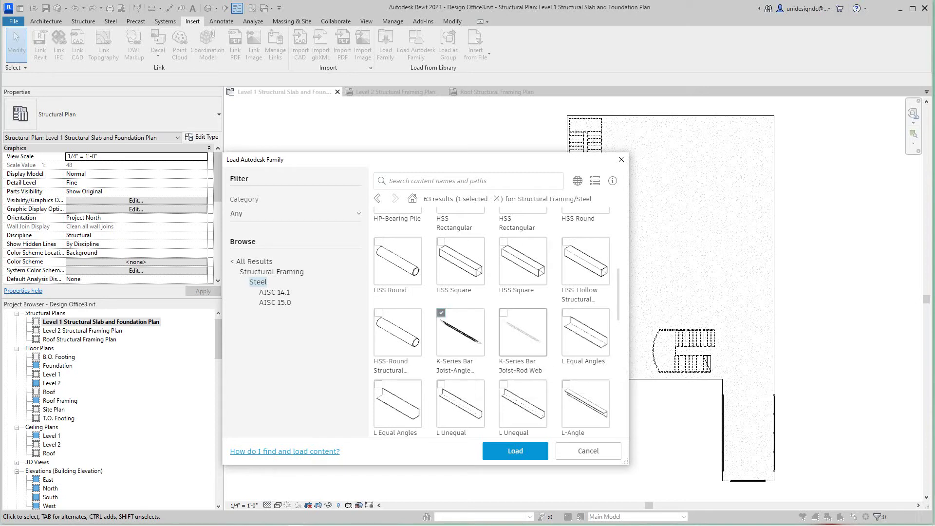
{"action": "scroll", "coordinate": [523, 355], "scroll_direction": "down", "scroll_amount": 2}
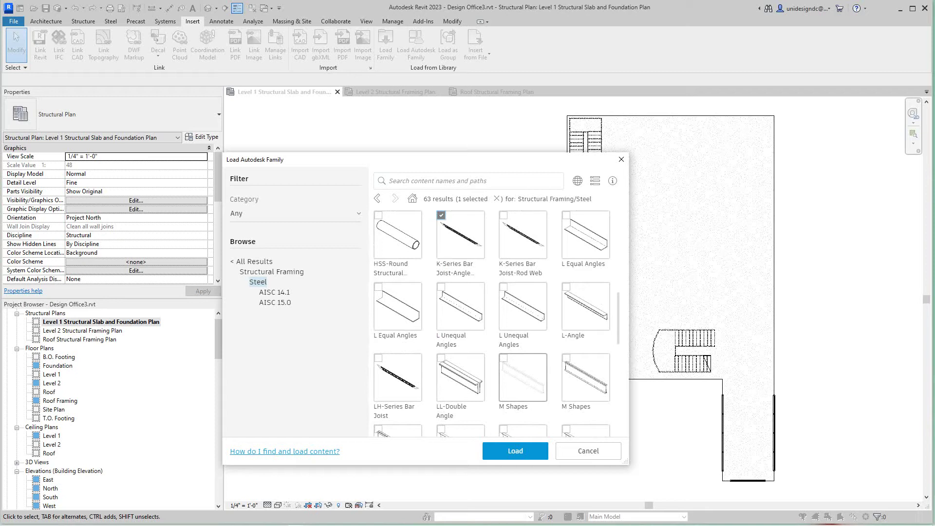
{"action": "scroll", "coordinate": [523, 321], "scroll_direction": "down", "scroll_amount": 3}
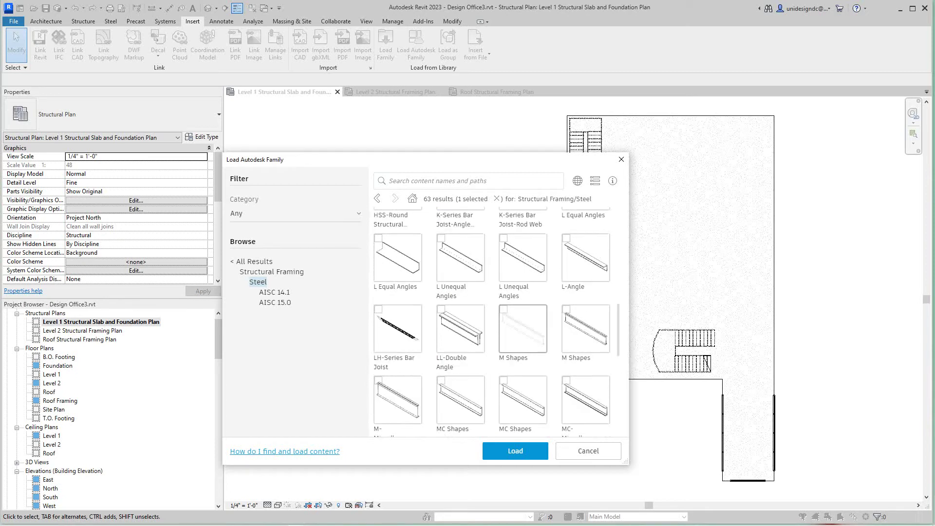
{"action": "scroll", "coordinate": [522, 322], "scroll_direction": "down", "scroll_amount": 2}
{"action": "scroll", "coordinate": [586, 389], "scroll_direction": "down", "scroll_amount": 6}
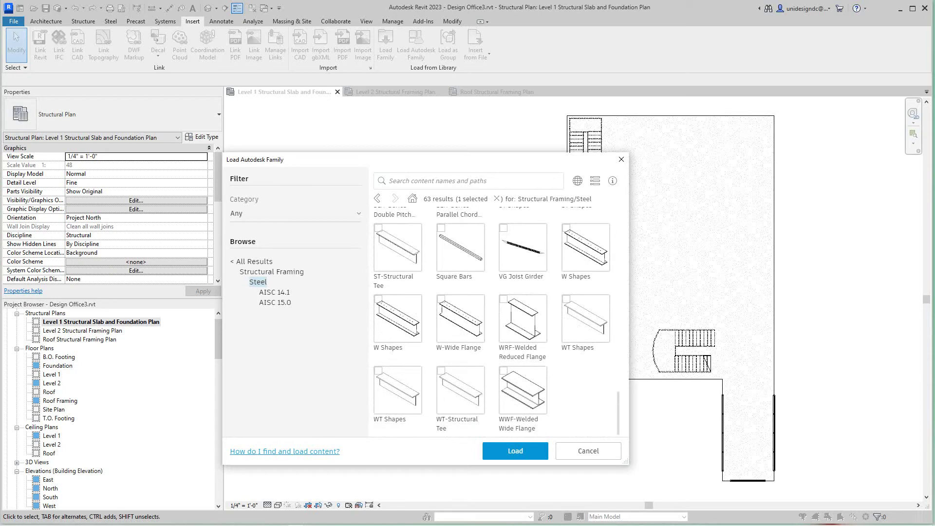
{"action": "left_click", "coordinate": [441, 299]}
Step: Download both framing families and load the 22K9 bar joist type
{"action": "key", "text": "Return"}
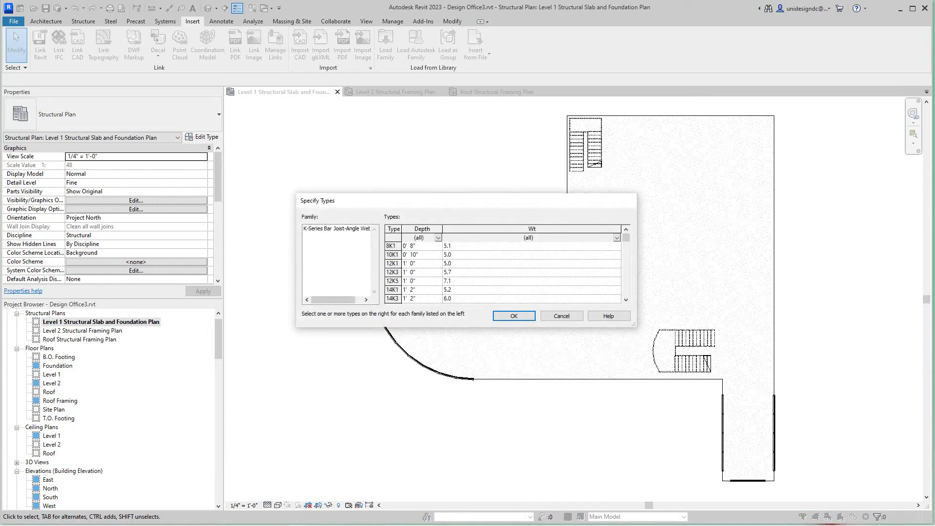
{"action": "scroll", "coordinate": [504, 271], "scroll_direction": "down", "scroll_amount": 2}
{"action": "left_click", "coordinate": [504, 298]}
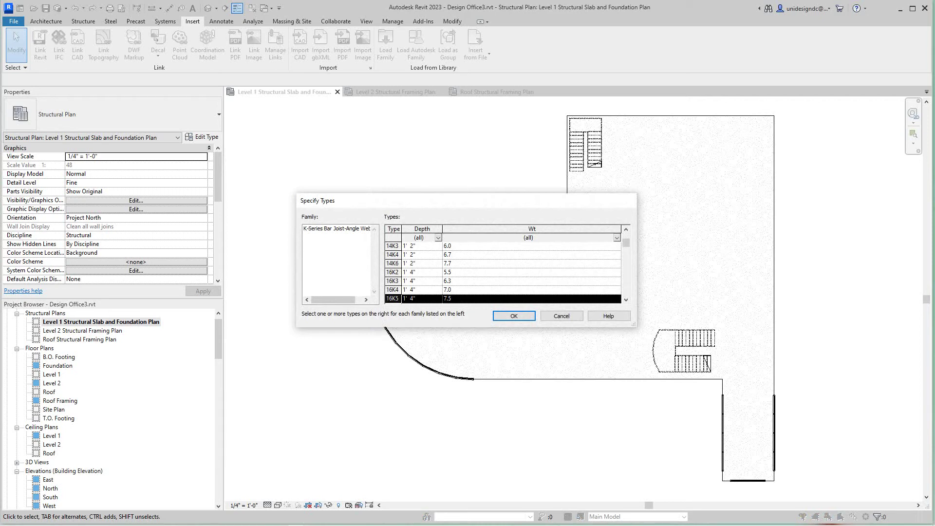
{"action": "scroll", "coordinate": [504, 271], "scroll_direction": "down", "scroll_amount": 2}
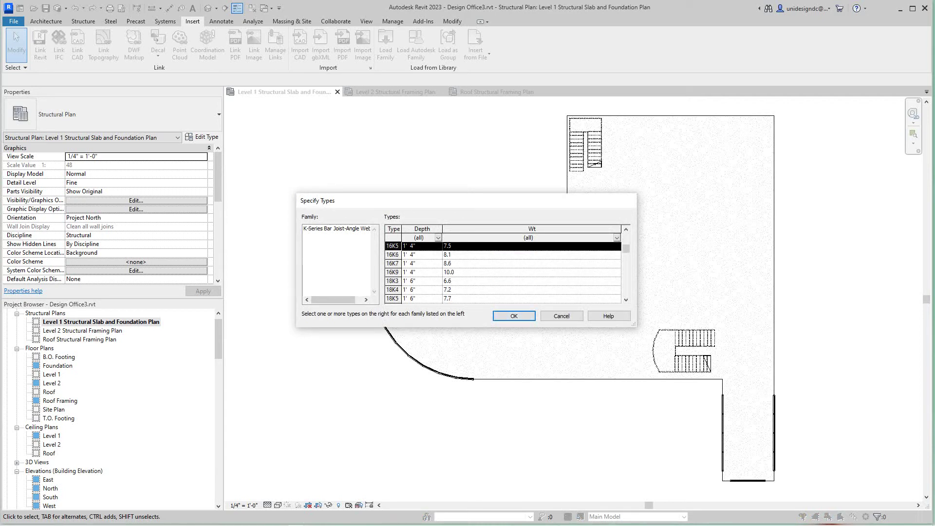
{"action": "scroll", "coordinate": [504, 272], "scroll_direction": "down", "scroll_amount": 5}
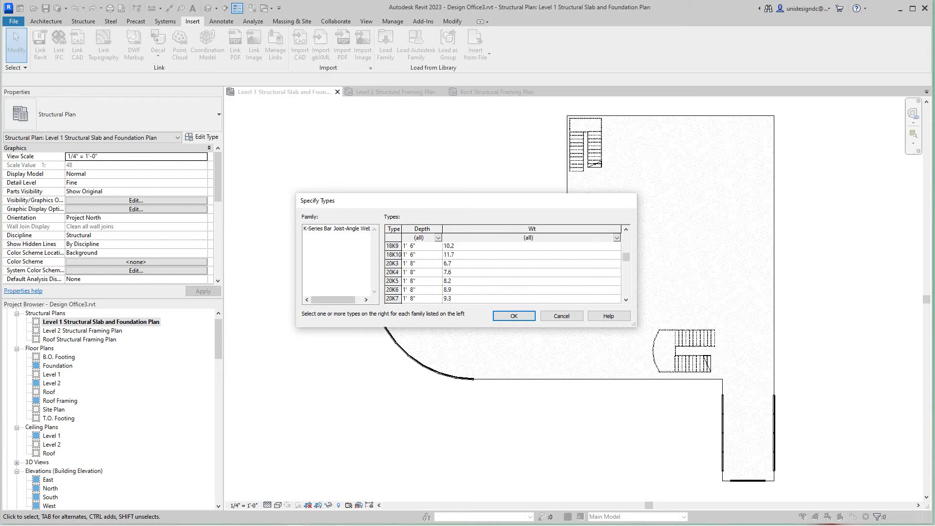
{"action": "scroll", "coordinate": [504, 272], "scroll_direction": "down", "scroll_amount": 2}
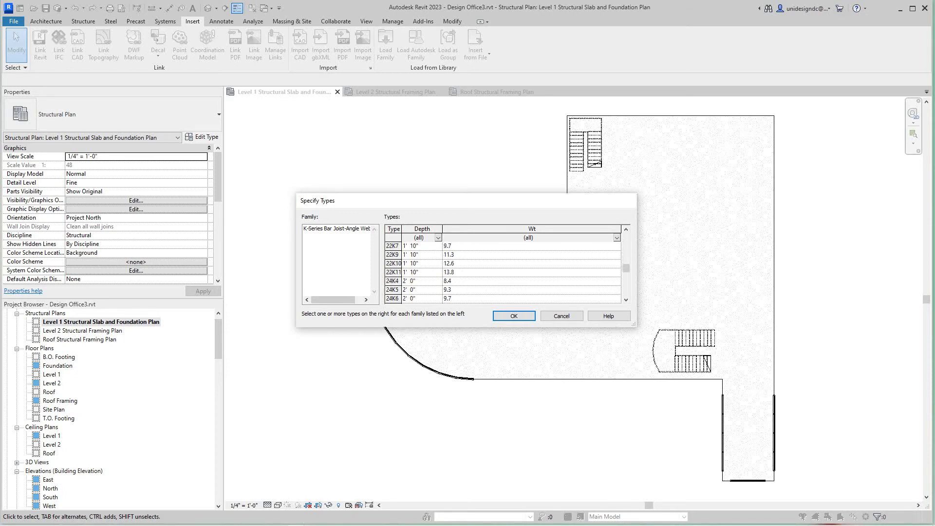
{"action": "left_click", "coordinate": [504, 254]}
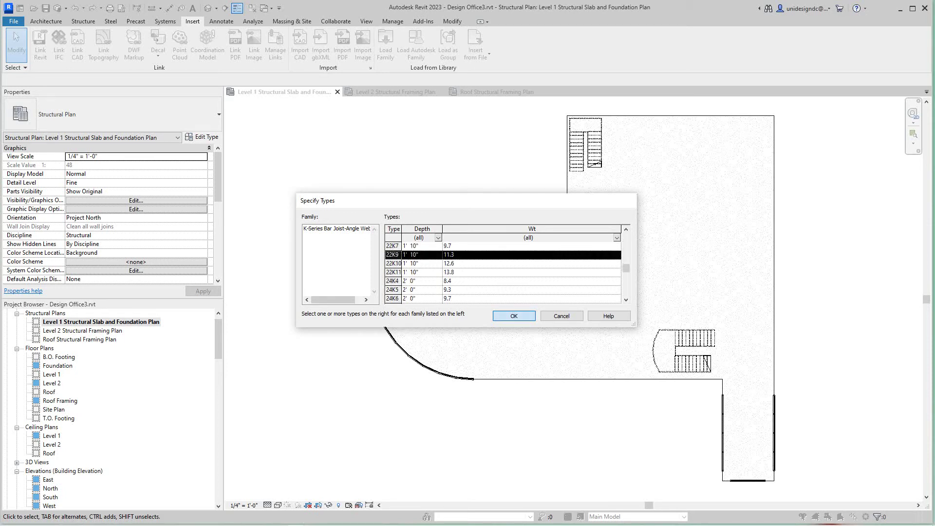
{"action": "left_click", "coordinate": [514, 315]}
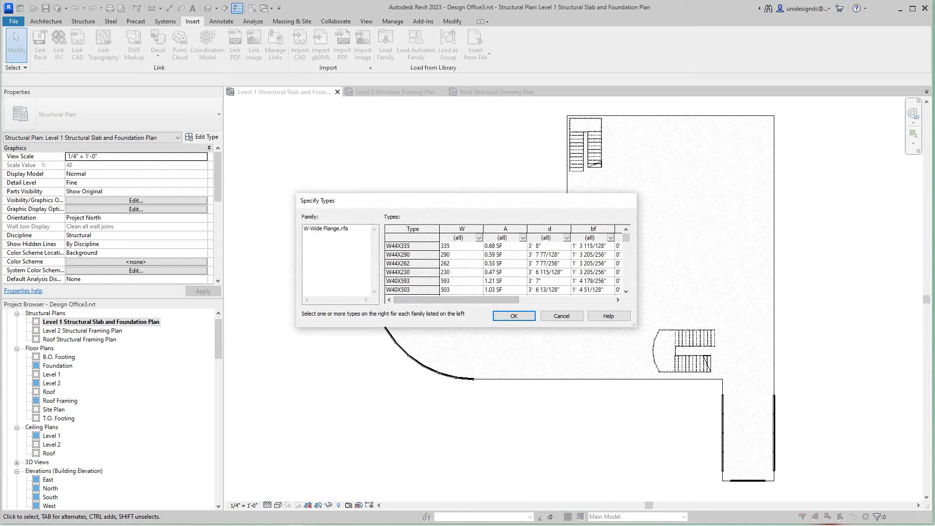
Step: Scroll the W-Wide Flange type list and select W24X55
{"action": "scroll", "coordinate": [506, 268], "scroll_direction": "down", "scroll_amount": 5}
{"action": "scroll", "coordinate": [506, 268], "scroll_direction": "down", "scroll_amount": 10}
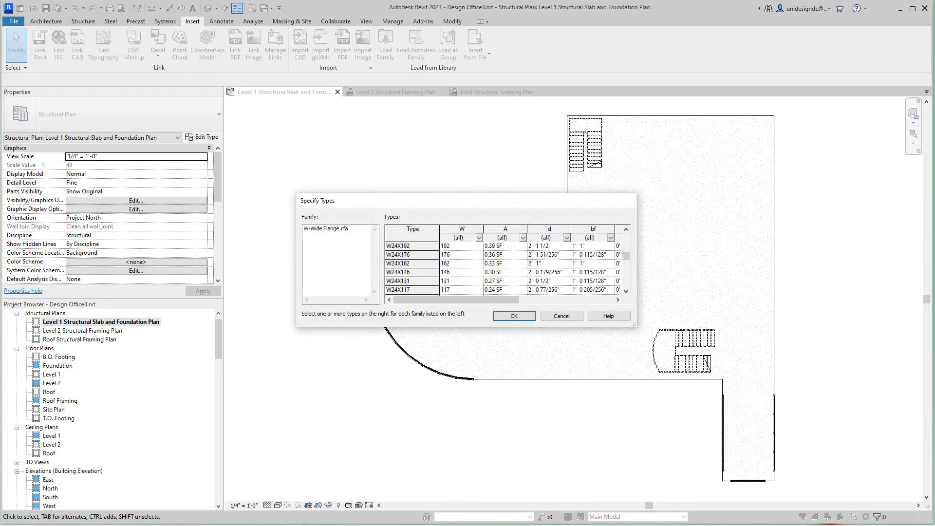
{"action": "scroll", "coordinate": [506, 268], "scroll_direction": "down", "scroll_amount": 2}
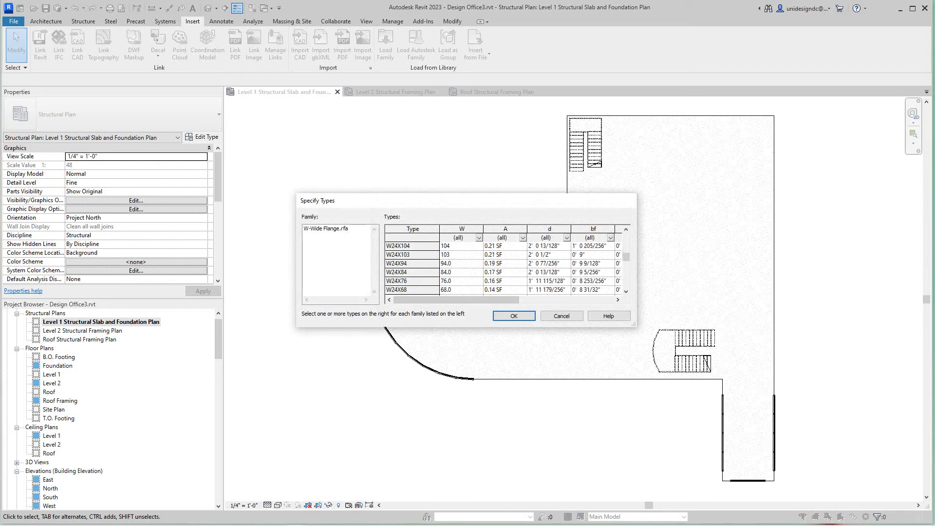
{"action": "scroll", "coordinate": [506, 268], "scroll_direction": "down", "scroll_amount": 2}
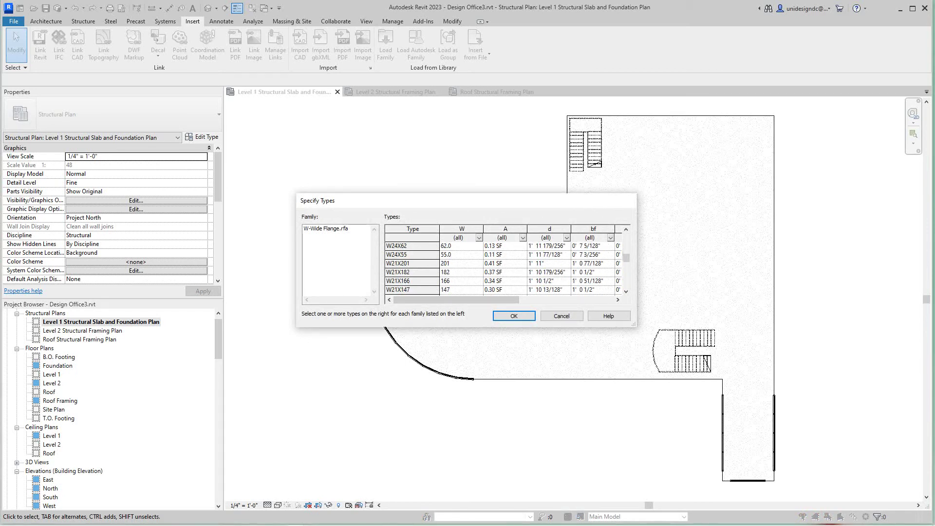
{"action": "left_click", "coordinate": [413, 255]}
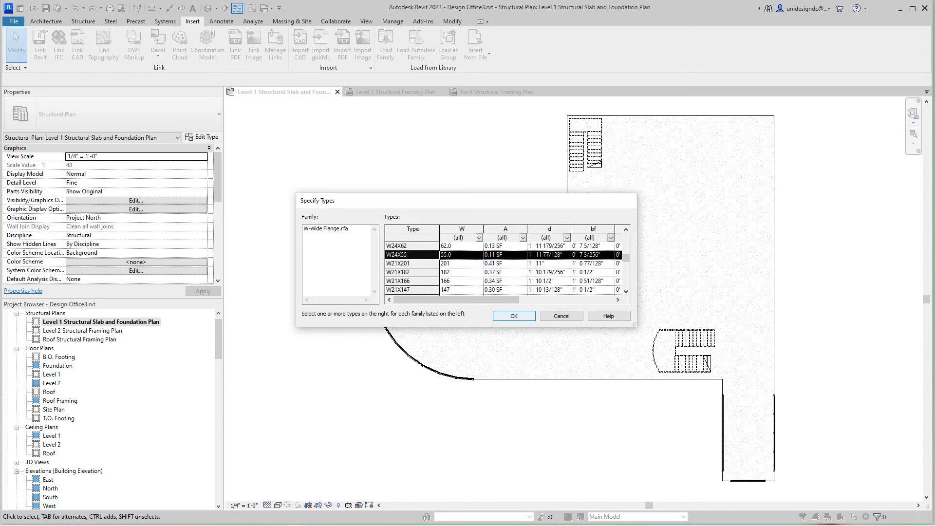
Step: Search further through the wide flange types and select W30X90 instead
{"action": "scroll", "coordinate": [504, 268], "scroll_direction": "down", "scroll_amount": 3}
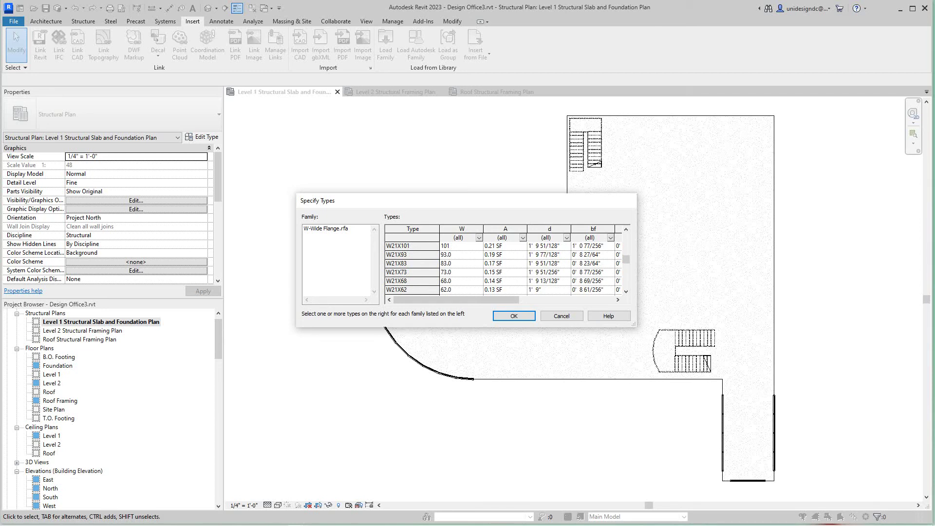
{"action": "scroll", "coordinate": [504, 268], "scroll_direction": "down", "scroll_amount": 8}
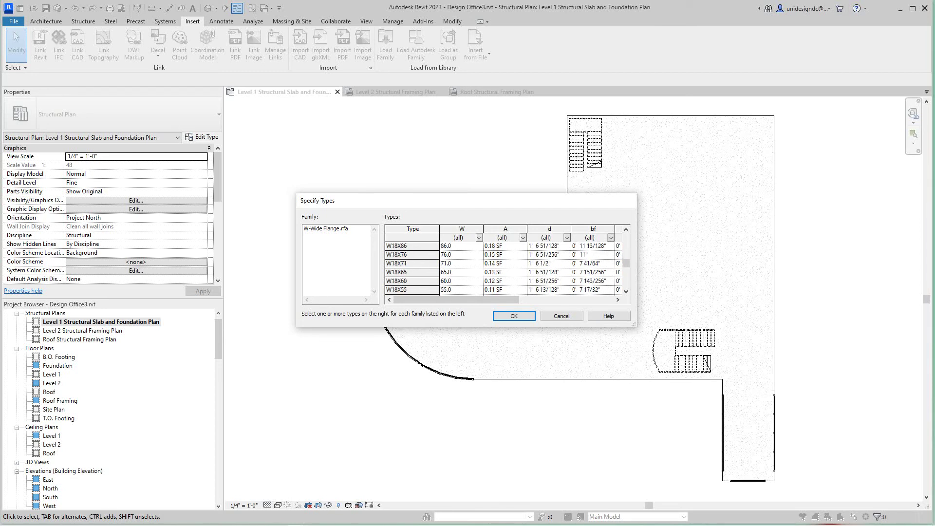
{"action": "scroll", "coordinate": [504, 268], "scroll_direction": "down", "scroll_amount": 14}
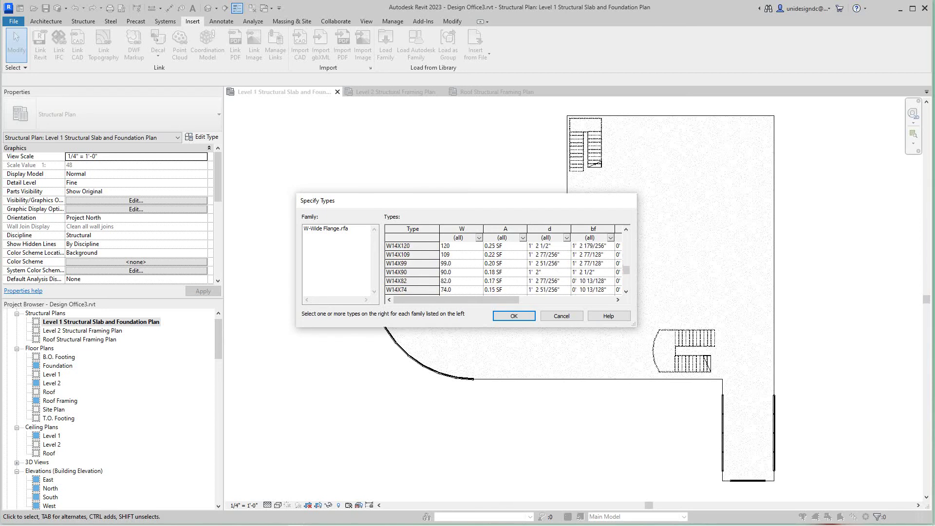
{"action": "scroll", "coordinate": [504, 268], "scroll_direction": "down", "scroll_amount": 5}
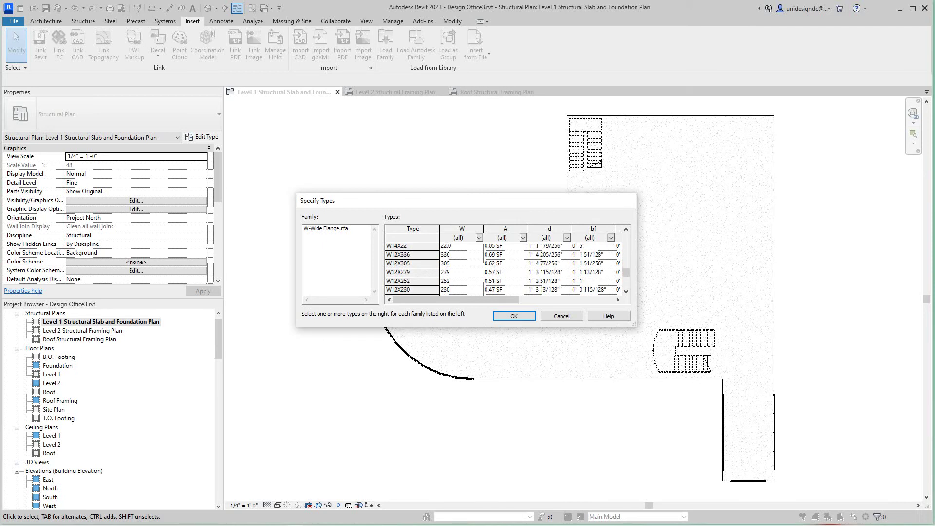
{"action": "scroll", "coordinate": [504, 268], "scroll_direction": "down", "scroll_amount": 11}
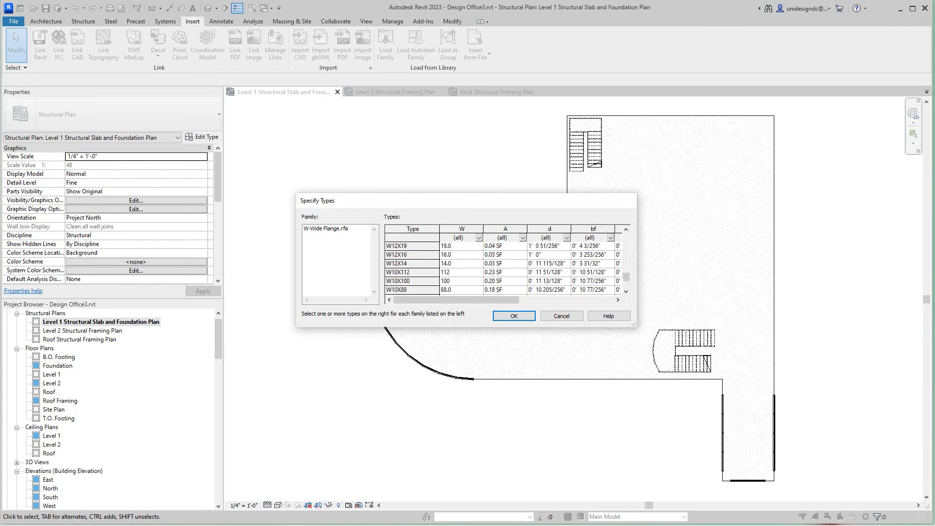
{"action": "scroll", "coordinate": [504, 268], "scroll_direction": "down", "scroll_amount": 4}
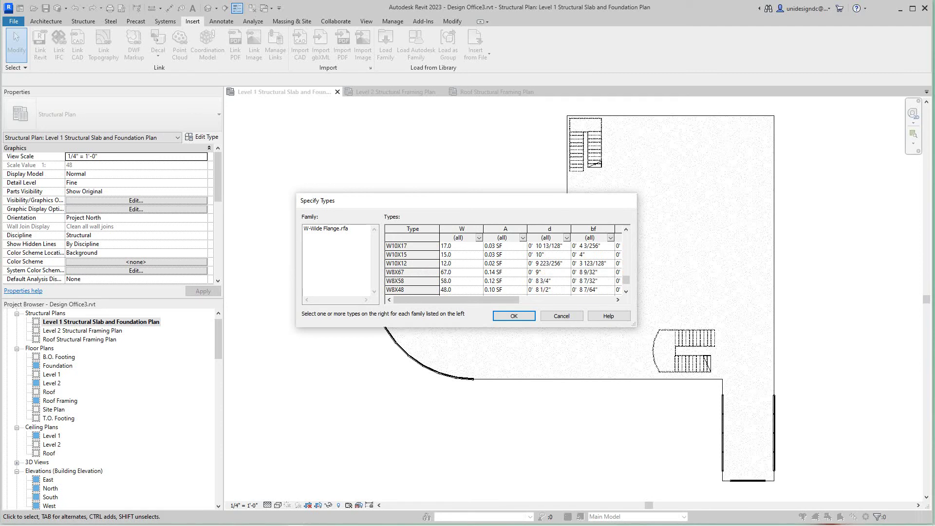
{"action": "scroll", "coordinate": [507, 268], "scroll_direction": "up", "scroll_amount": 1}
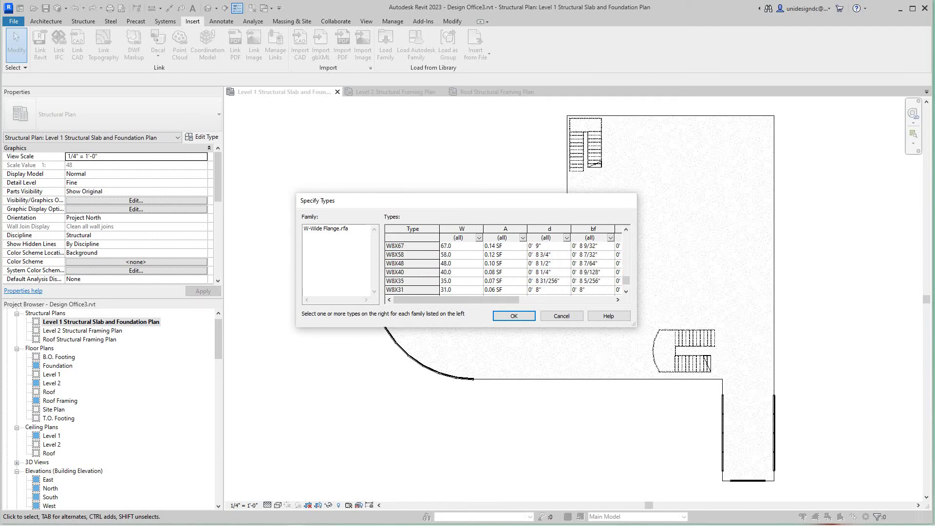
{"action": "scroll", "coordinate": [504, 268], "scroll_direction": "up", "scroll_amount": 9}
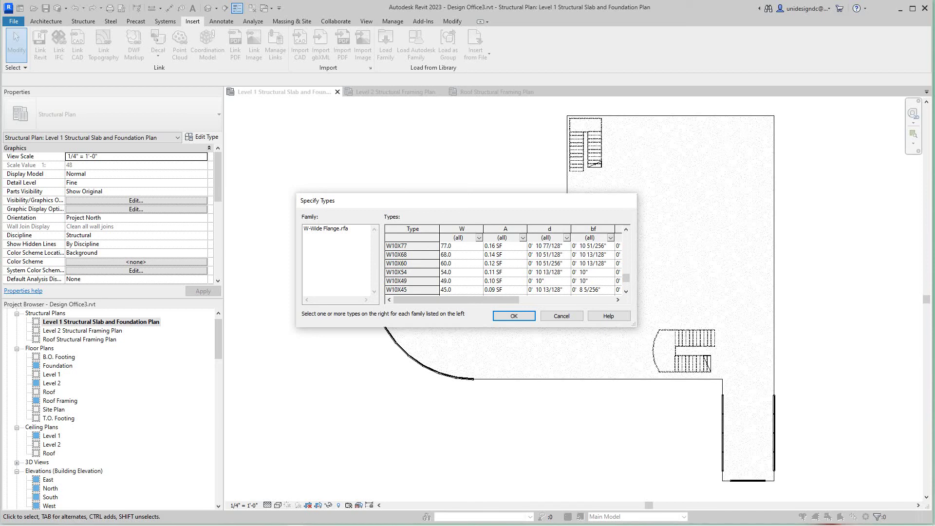
{"action": "scroll", "coordinate": [504, 268], "scroll_direction": "up", "scroll_amount": 15}
{"action": "scroll", "coordinate": [504, 268], "scroll_direction": "up", "scroll_amount": 15}
{"action": "scroll", "coordinate": [503, 267], "scroll_direction": "up", "scroll_amount": 4}
{"action": "scroll", "coordinate": [504, 268], "scroll_direction": "up", "scroll_amount": 2}
{"action": "scroll", "coordinate": [504, 268], "scroll_direction": "up", "scroll_amount": 10}
{"action": "scroll", "coordinate": [504, 268], "scroll_direction": "down", "scroll_amount": 12}
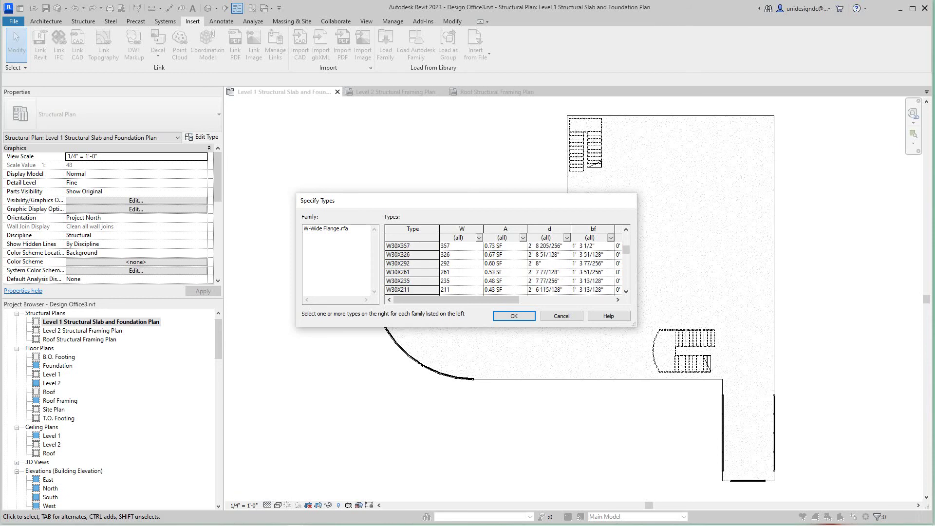
{"action": "scroll", "coordinate": [503, 268], "scroll_direction": "down", "scroll_amount": 4}
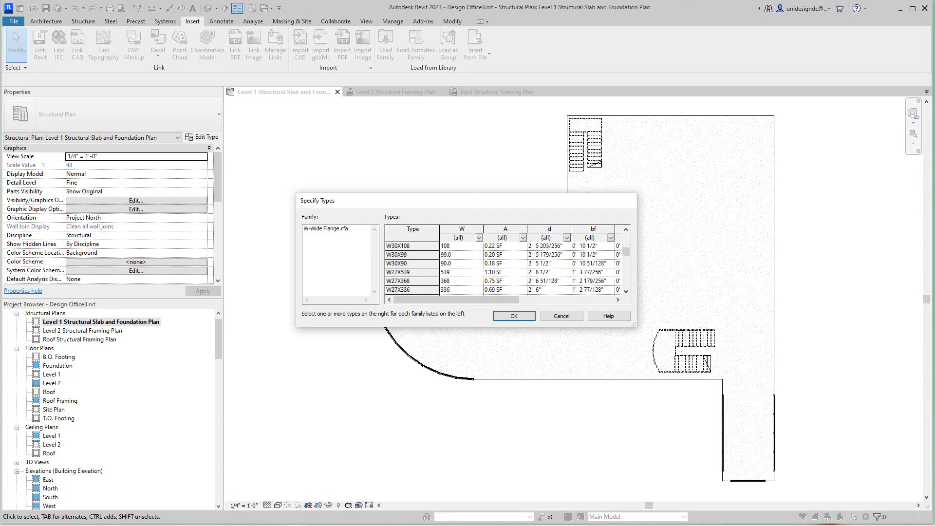
{"action": "left_click", "coordinate": [504, 263]}
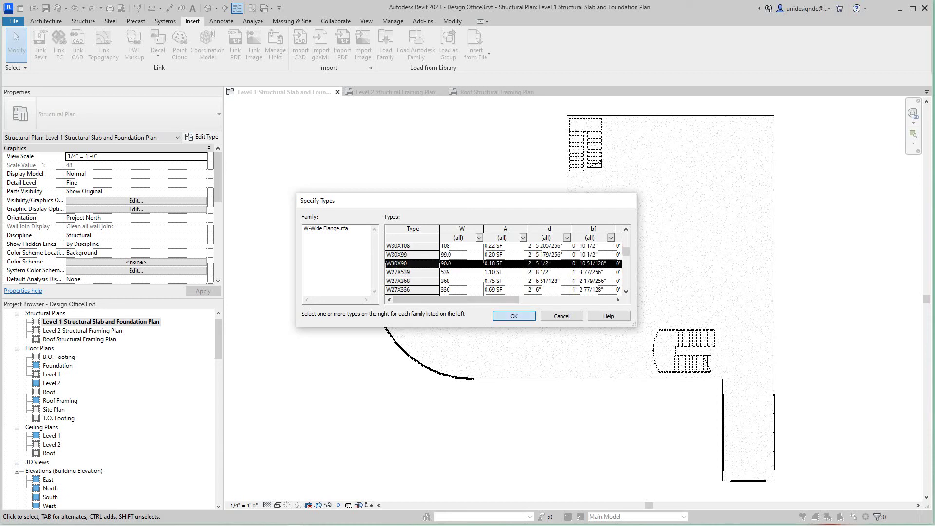
Step: Confirm loading the W30X90 type and zoom the Level 1 slab and foundation plan
{"action": "key", "text": "Return"}
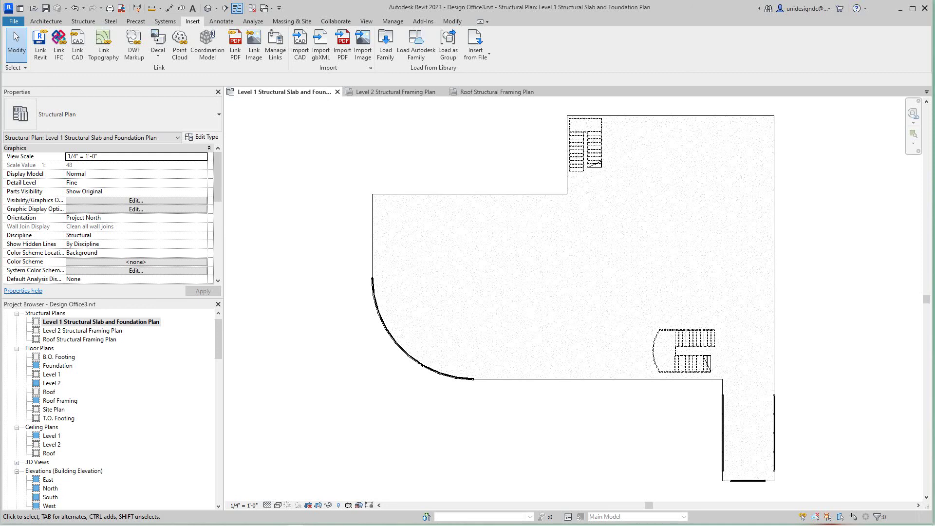
{"action": "scroll", "coordinate": [338, 325], "scroll_direction": "down", "scroll_amount": 3}
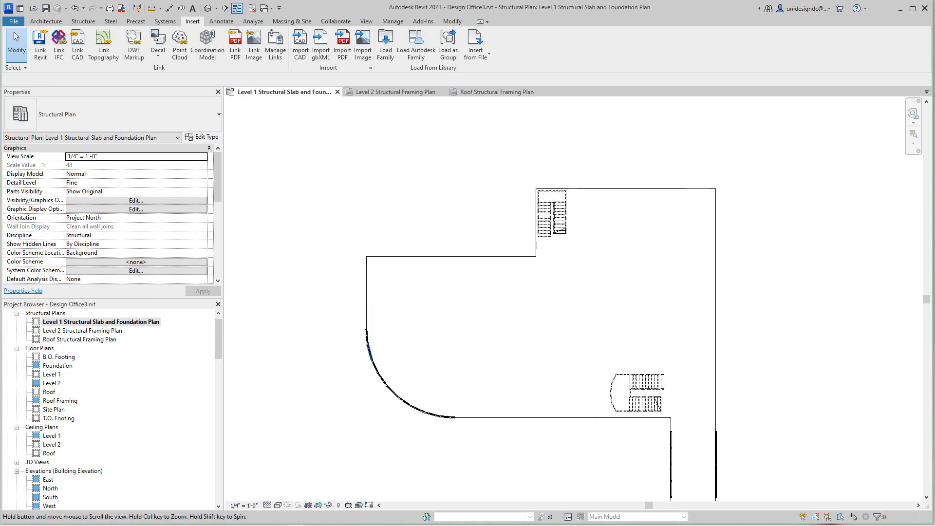
{"action": "scroll", "coordinate": [319, 341], "scroll_direction": "up", "scroll_amount": 2}
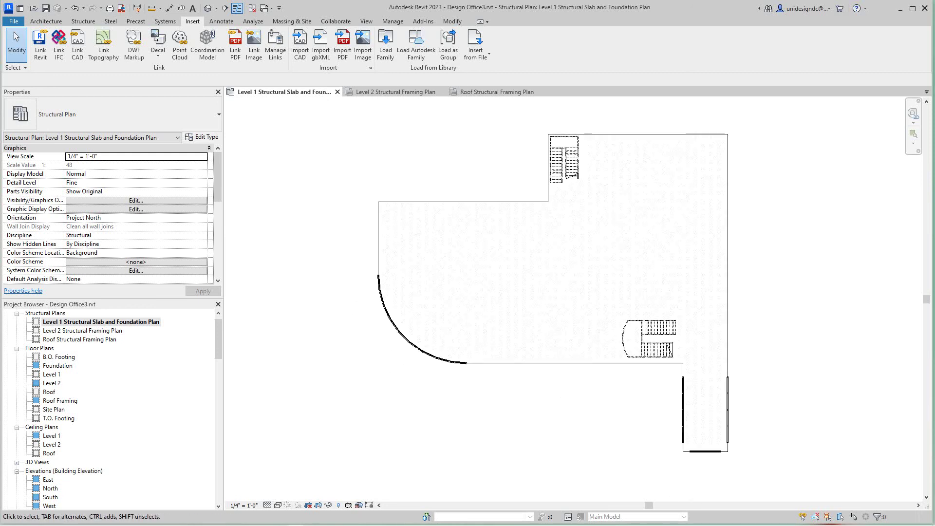